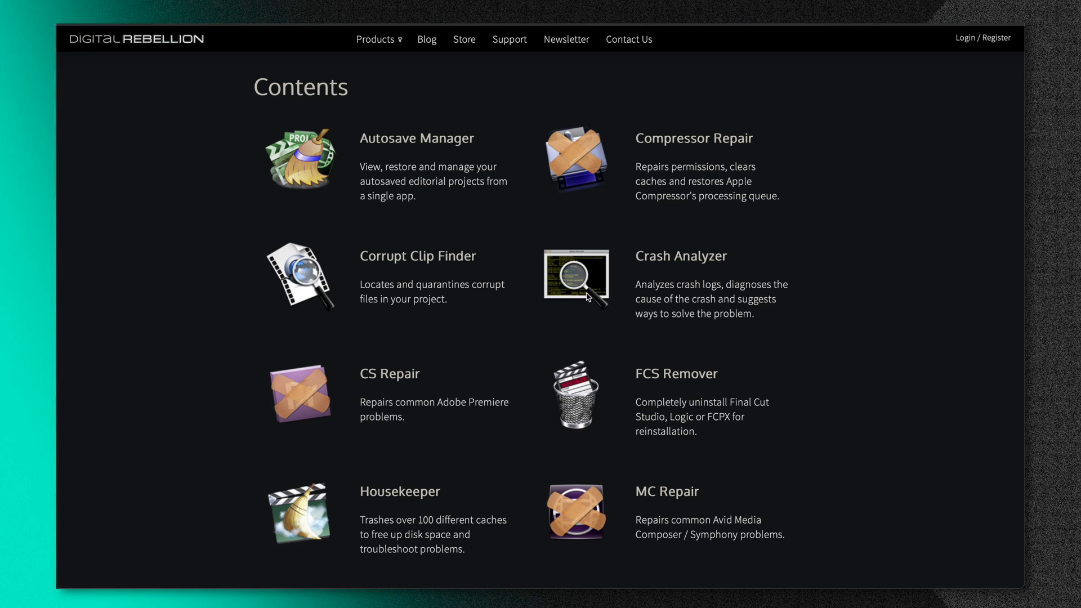
- Scroll the tools list past Plugin Manager down to Task Scheduler and XML Repair
scroll(436, 299, down, 1)
scroll(433, 304, down, 2)
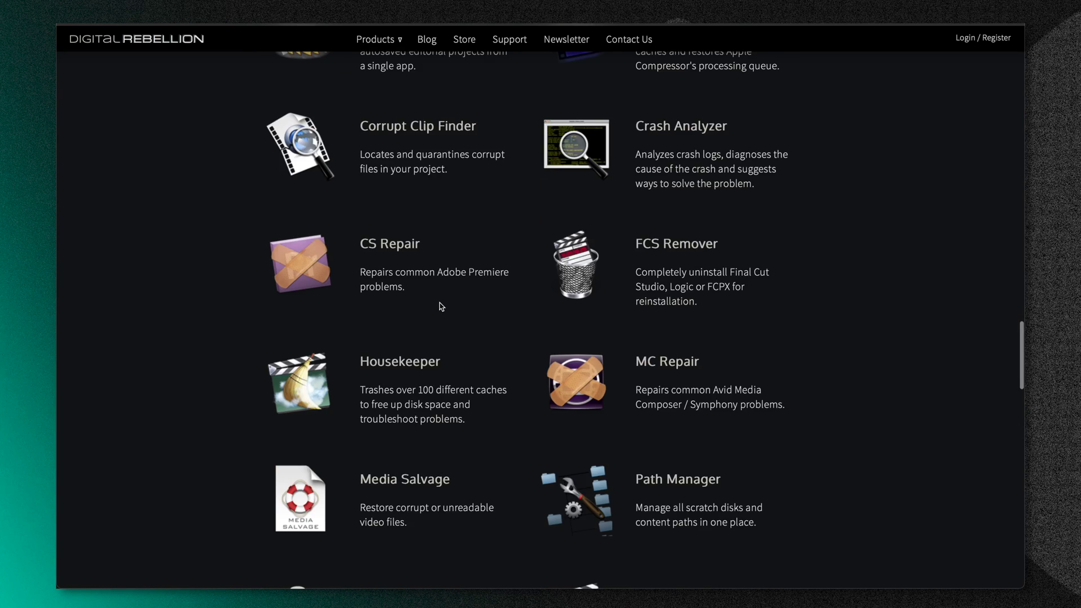
scroll(429, 309, down, 2)
scroll(410, 425, down, 2)
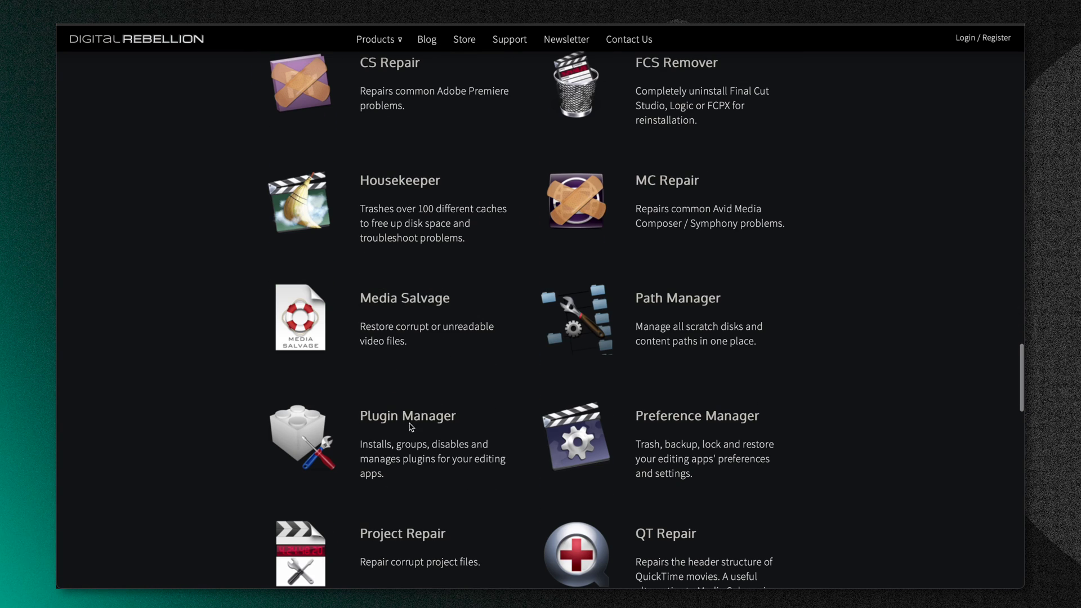
scroll(639, 407, down, 1)
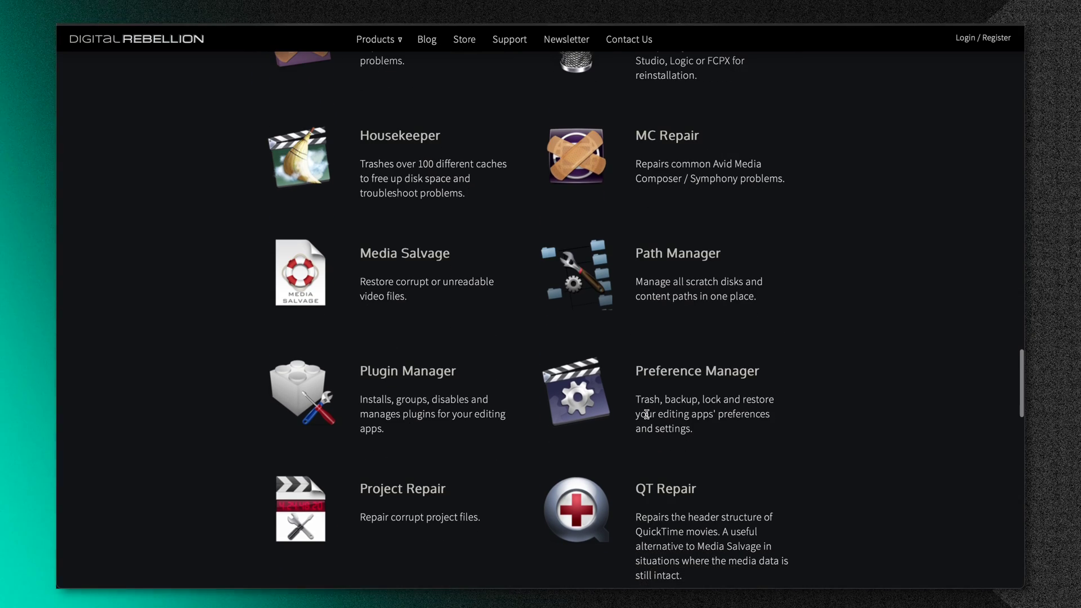
scroll(398, 425, down, 3)
scroll(397, 421, down, 3)
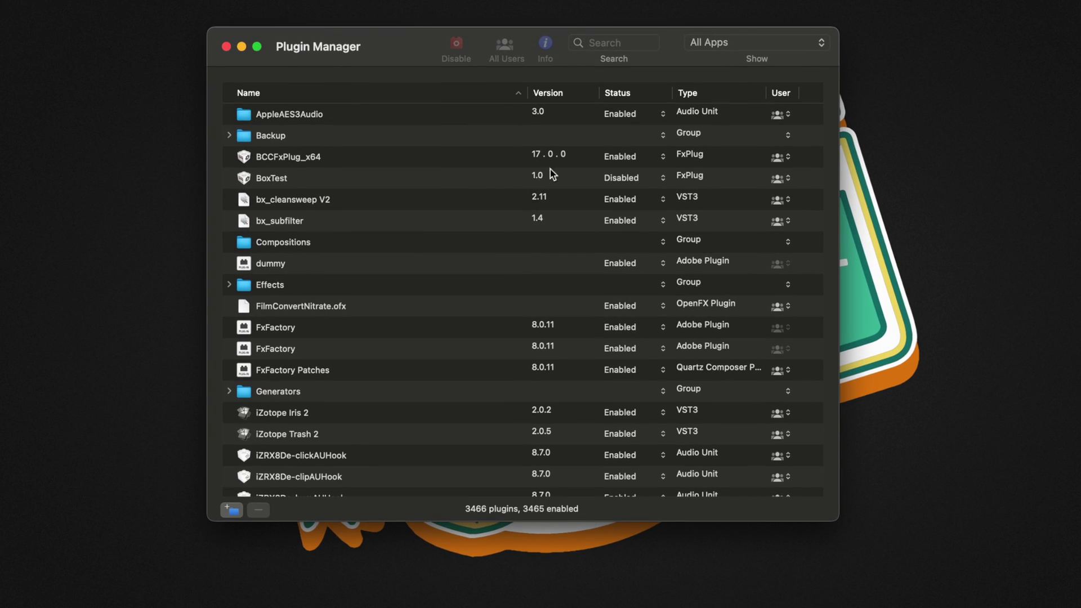
- Show only Final Cut Pro X plugins, then select the Effects, Generators and Transitions groups
click(731, 48)
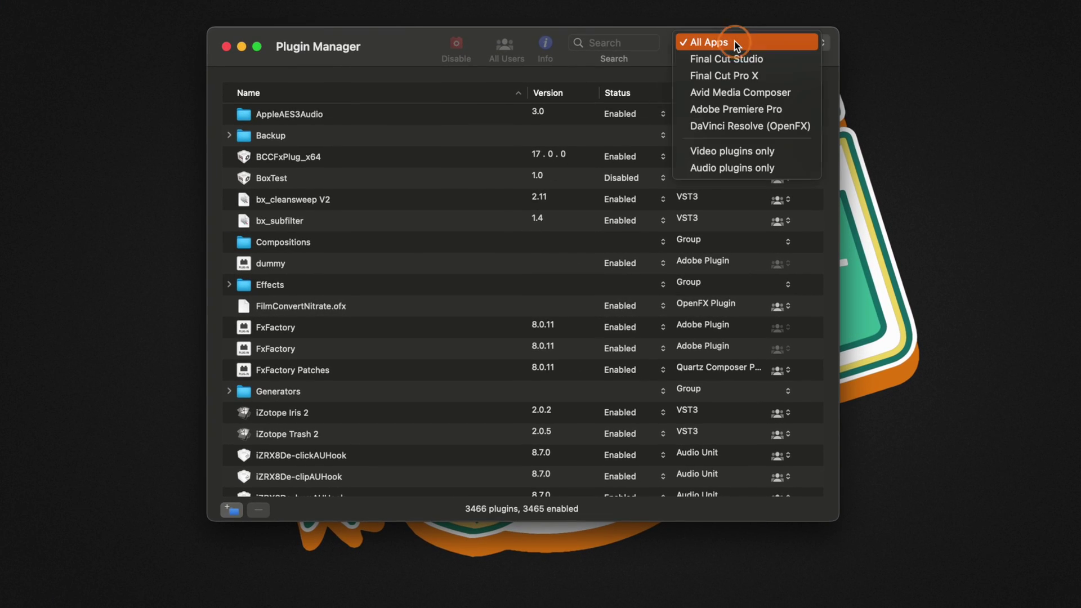
click(764, 84)
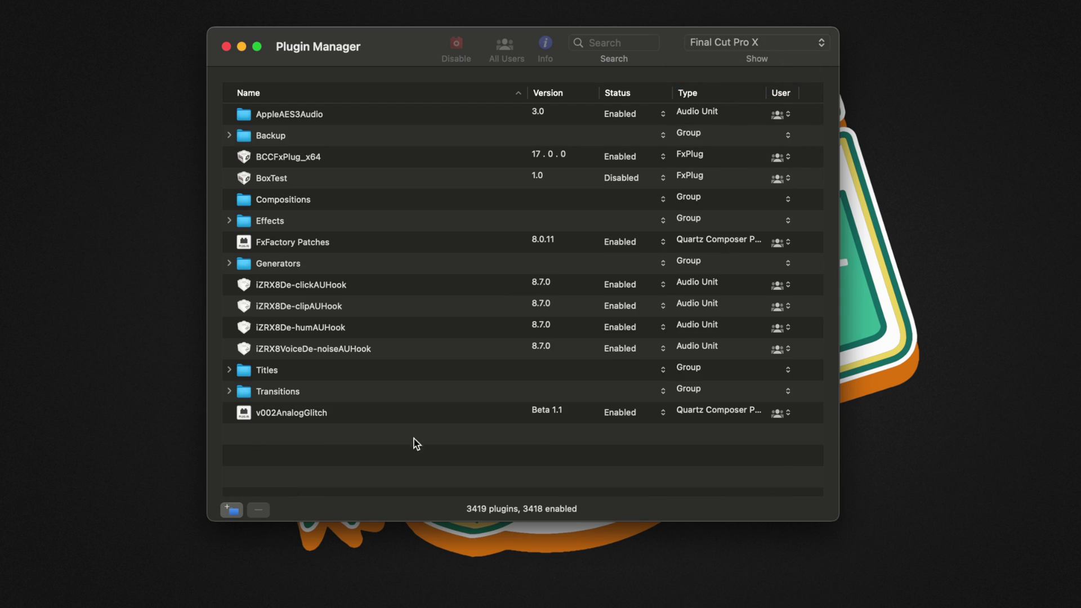
click(285, 218)
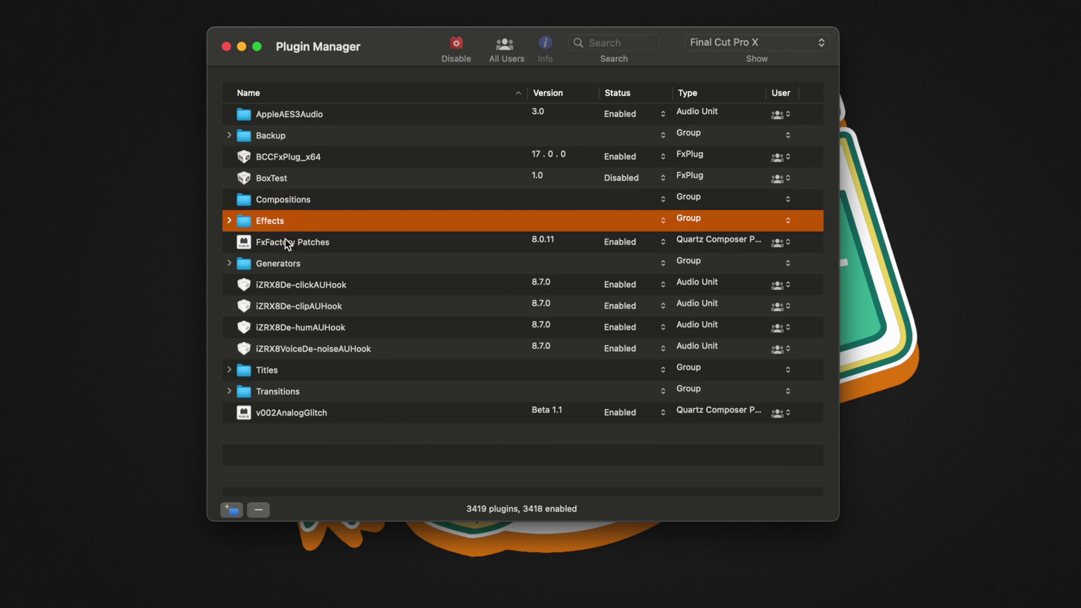
click(283, 263)
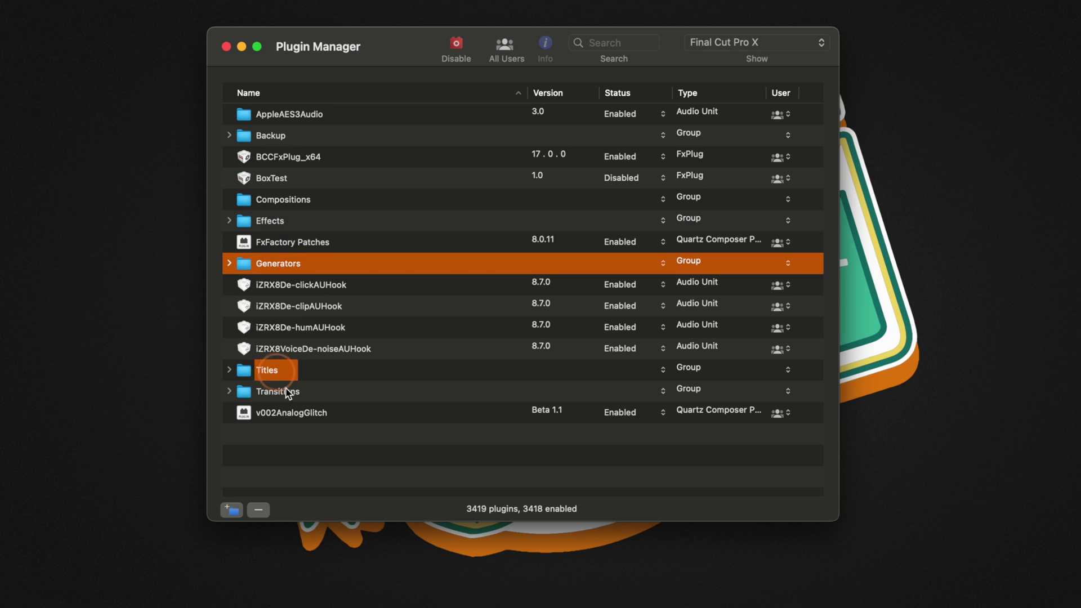
click(316, 392)
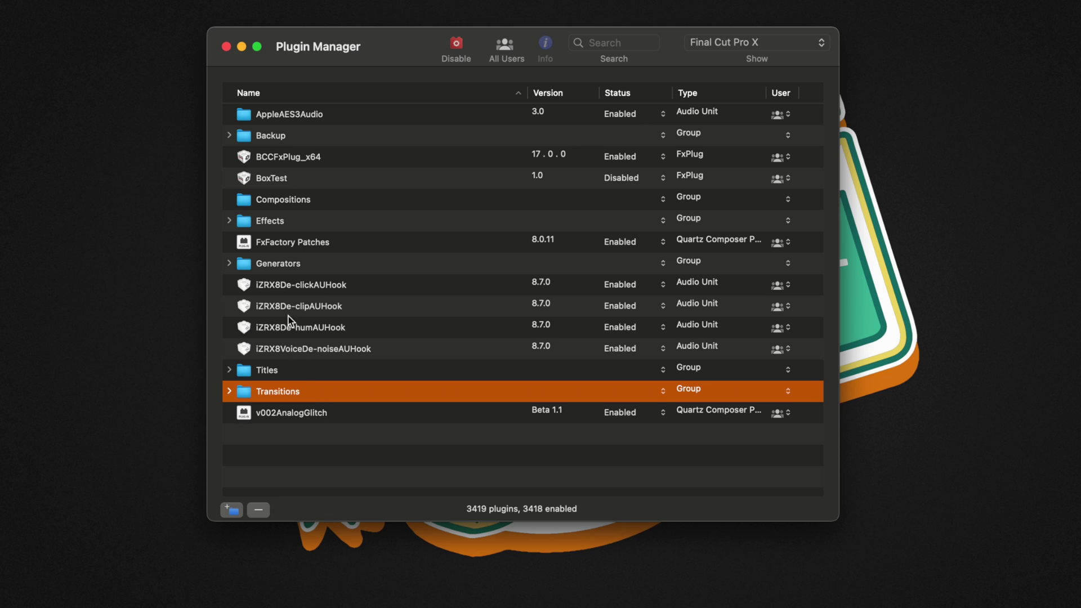
- Expand the Effects group and select the FCB's Pro Zooms effects folder
click(230, 220)
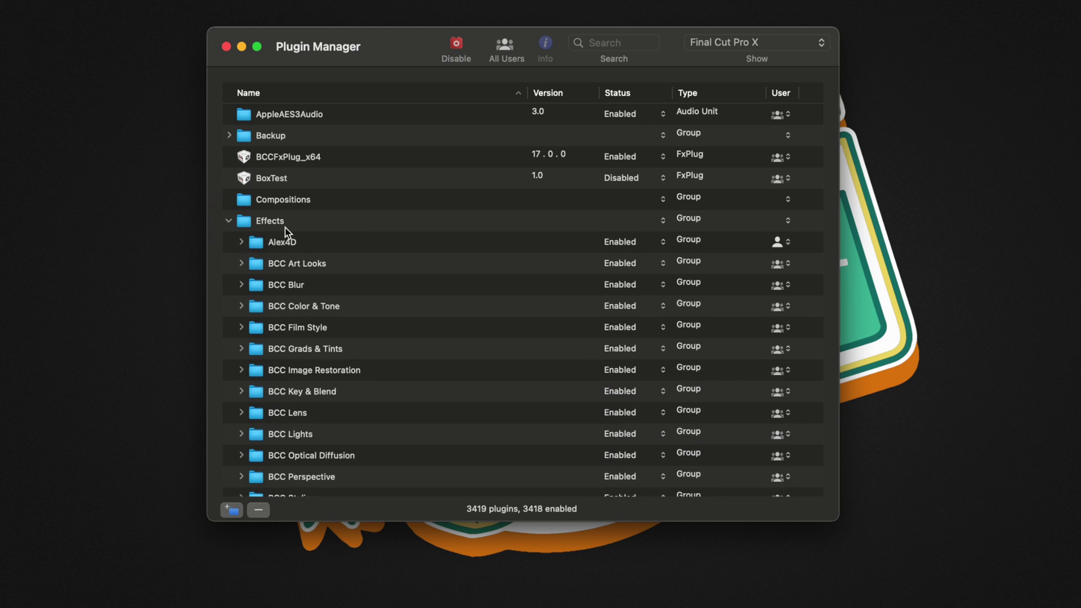
scroll(299, 316, down, 3)
scroll(304, 332, down, 10)
scroll(306, 345, down, 1)
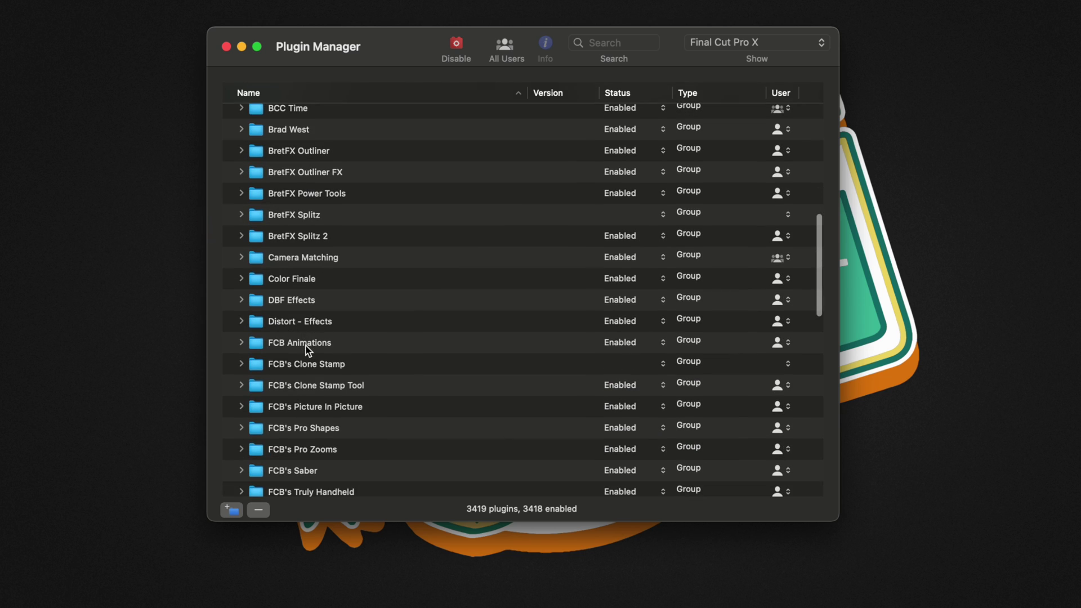
scroll(320, 383, down, 1)
scroll(338, 422, down, 1)
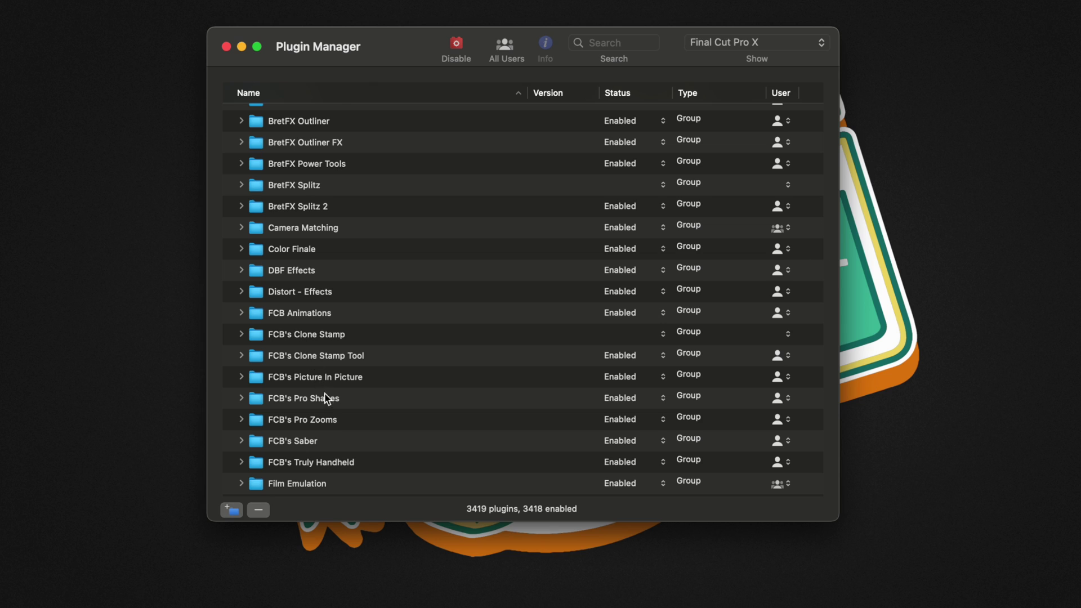
click(341, 419)
- Expand the Titles group and select FCB's Pro Zooms inside it
scroll(332, 411, down, 1)
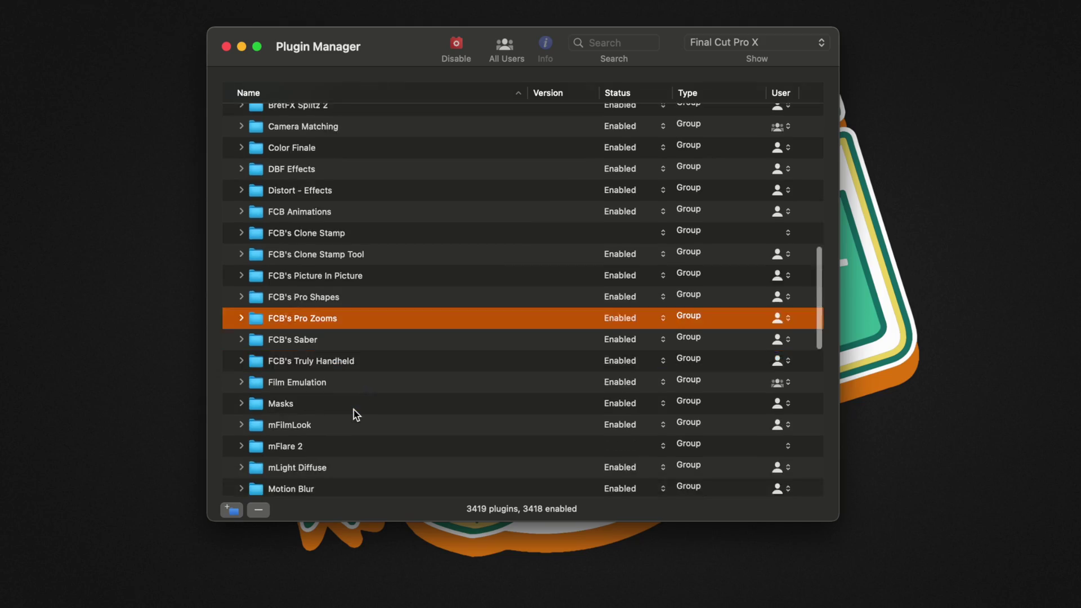
scroll(353, 410, down, 4)
scroll(354, 409, down, 5)
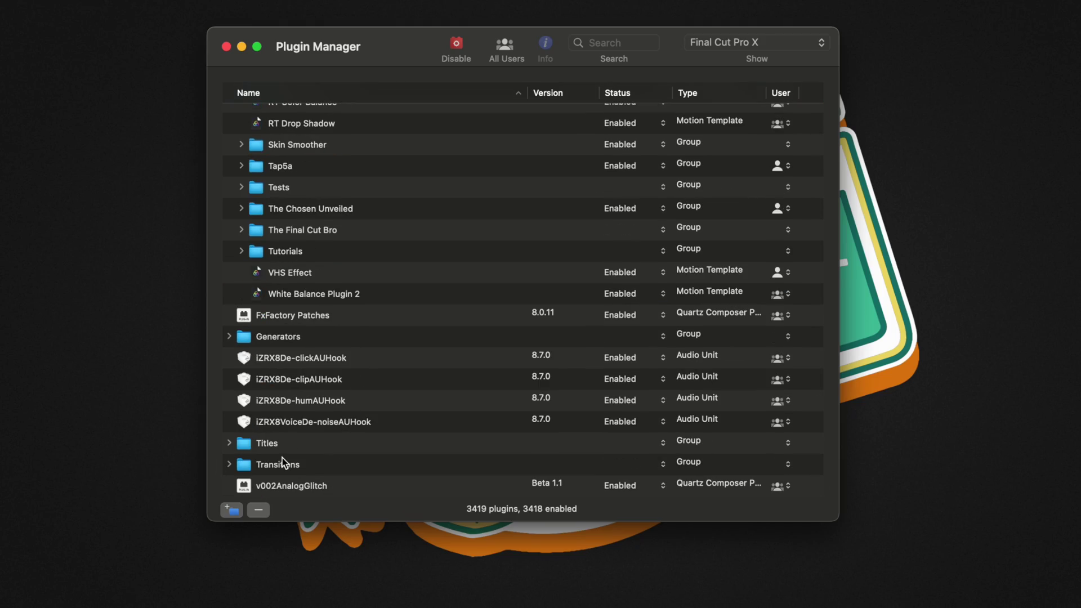
click(229, 443)
scroll(321, 436, down, 3)
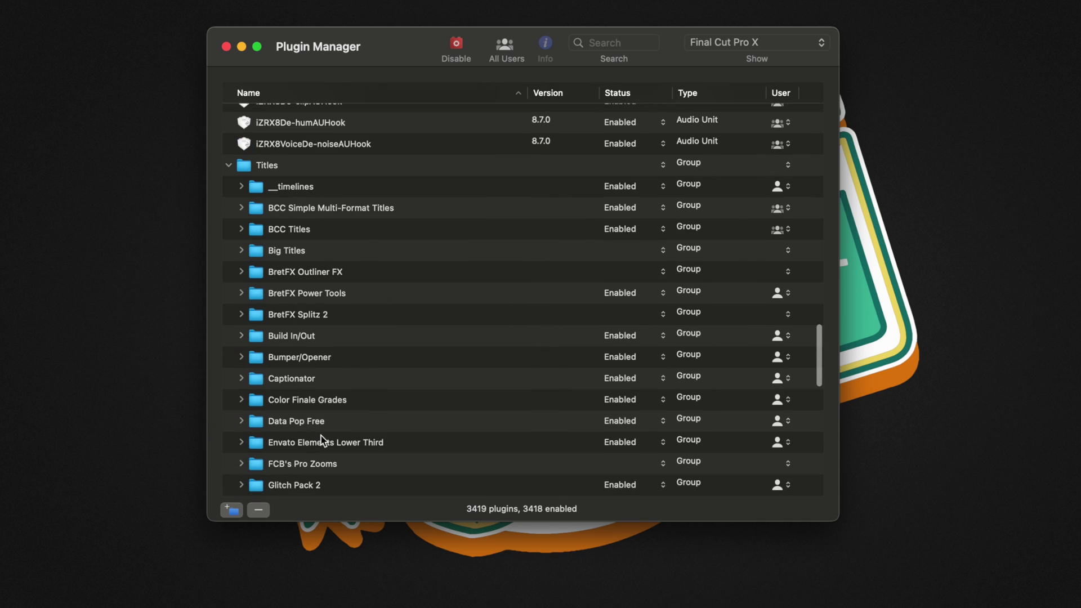
scroll(320, 435, down, 1)
scroll(321, 433, down, 2)
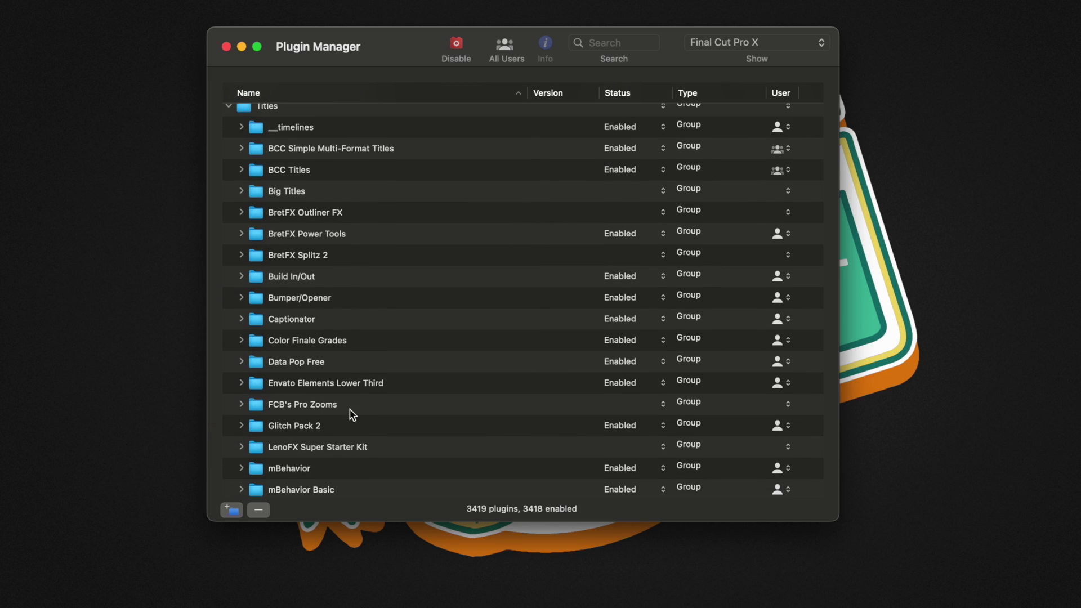
click(348, 411)
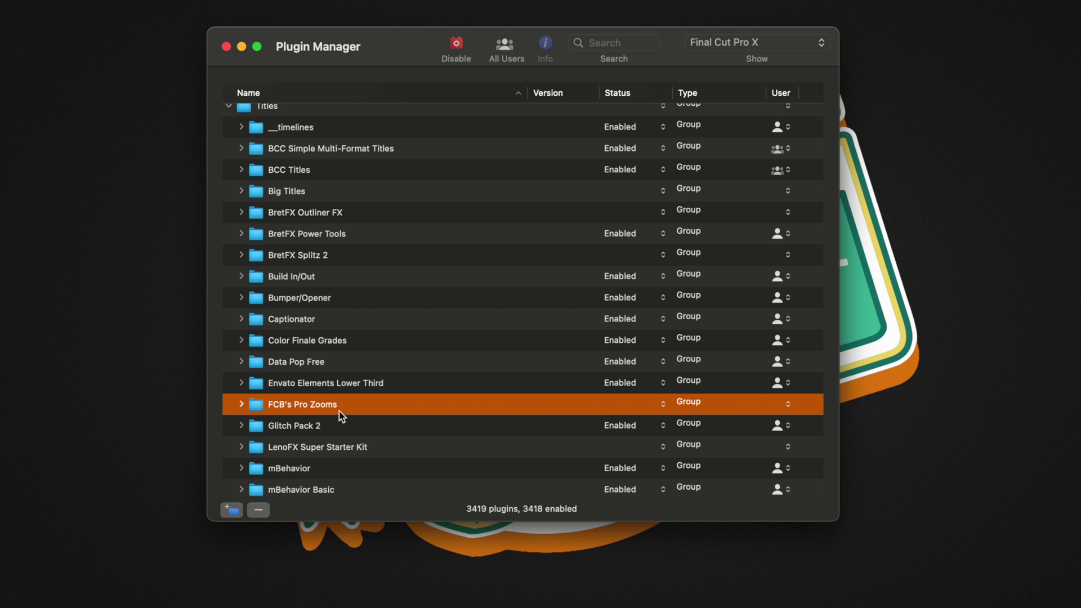
scroll(344, 415, up, 1)
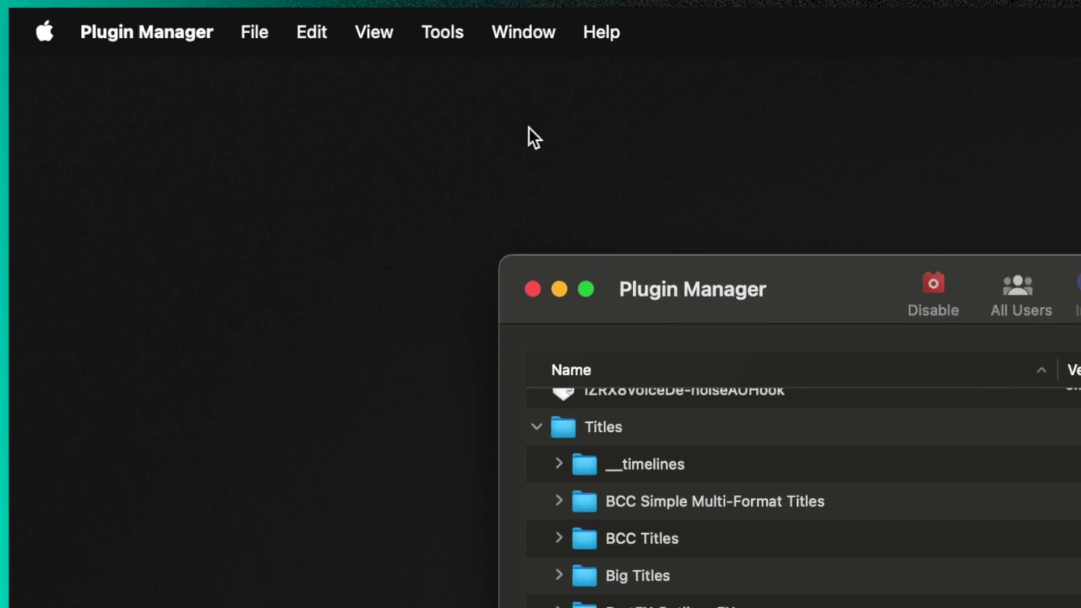
- Start a Pro Zooms plugin installer from Tools and raise its version from 2.3 to 2.4
click(511, 59)
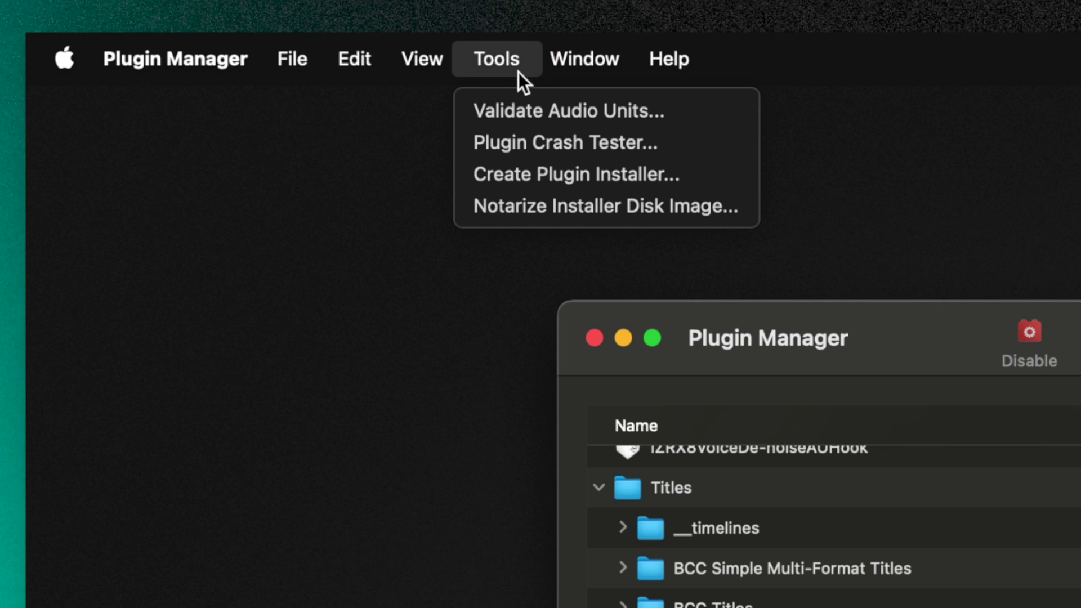
click(666, 173)
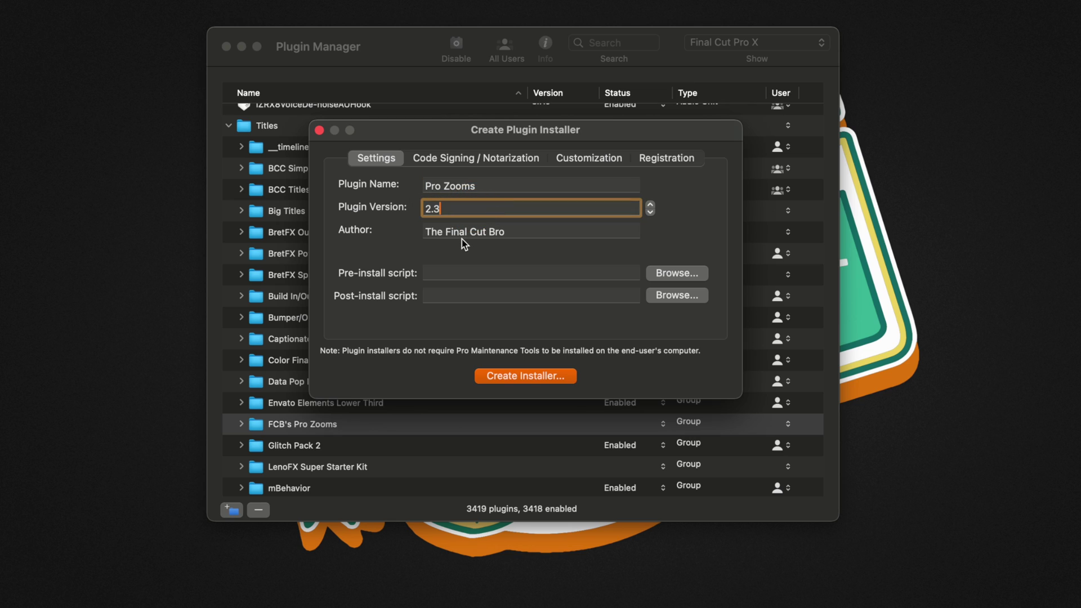
key(BackSpace)
text(4)
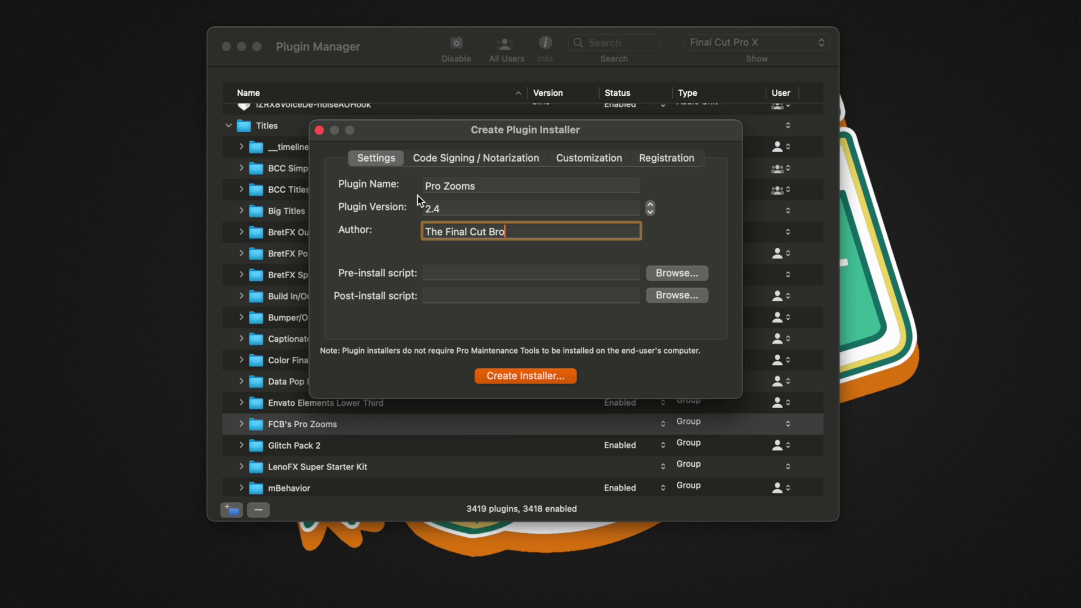
- Select the author name, then review the Code Signing / Notarization and Customization options
key(alt+shift+Left)
key(alt+shift+Left)
key(alt+shift+Left)
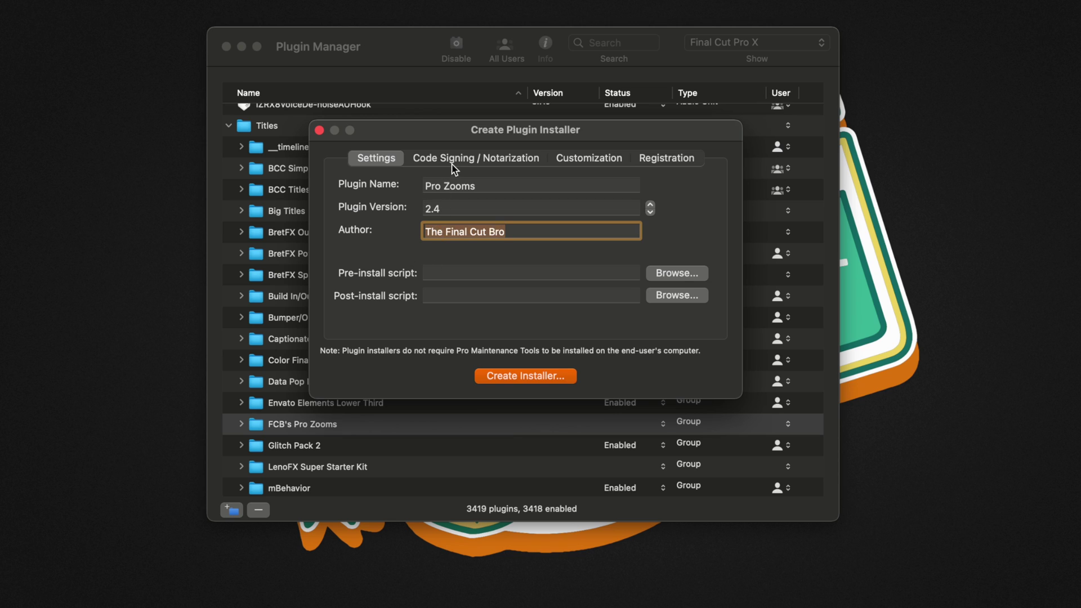
click(454, 159)
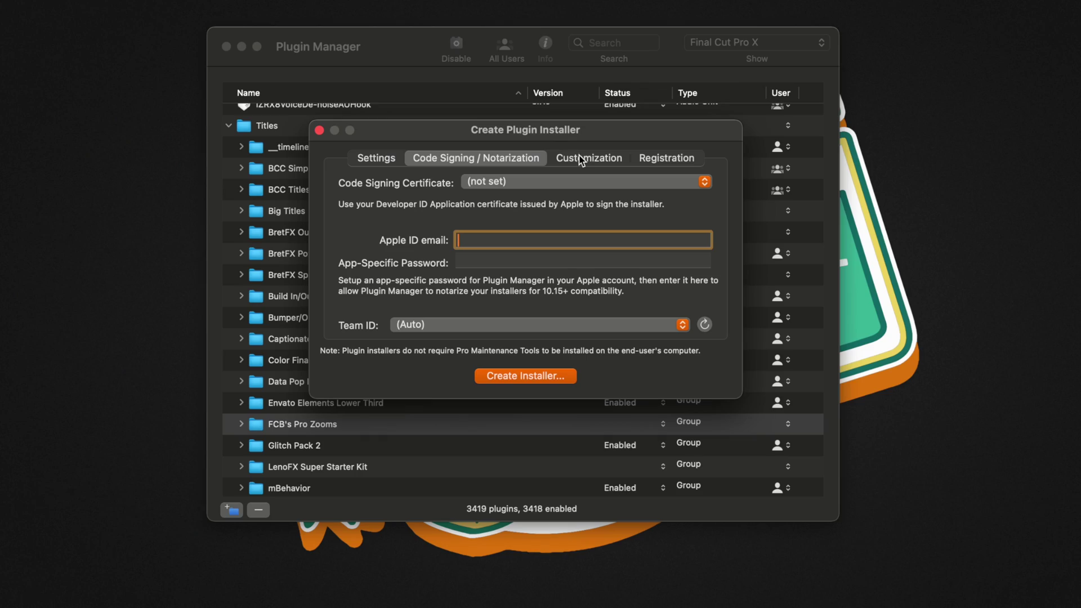
click(580, 159)
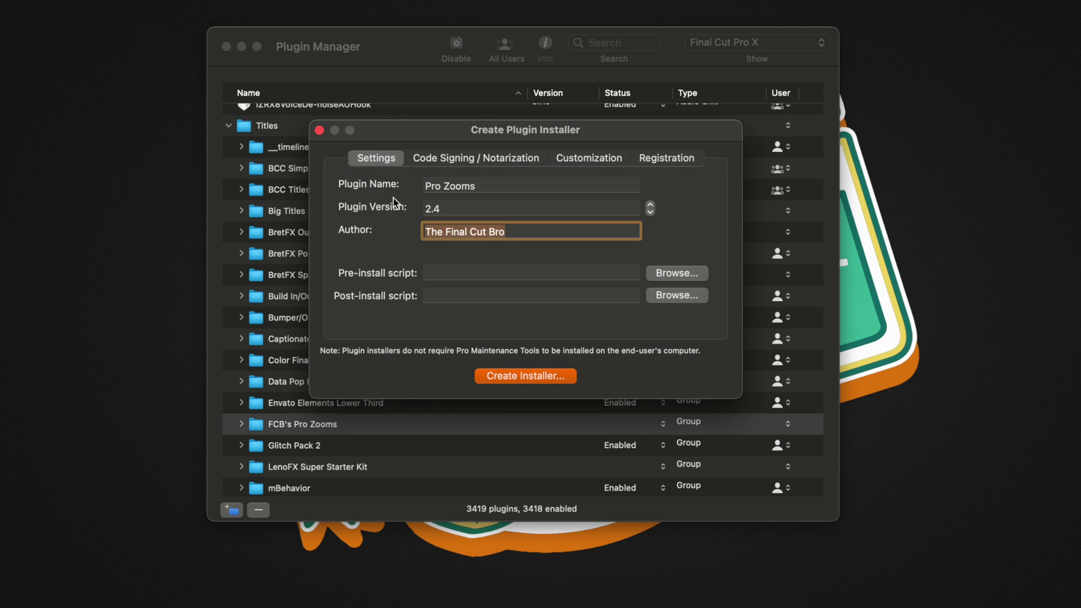
- Create the installer and save it as 'Pro Zooms Installer' on the Desktop
click(524, 376)
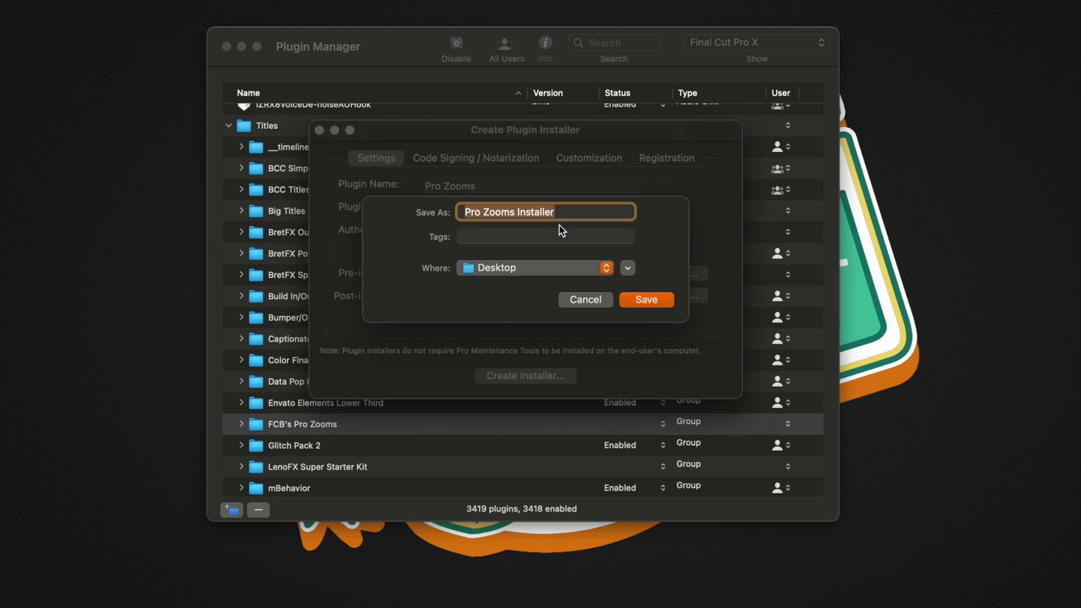
click(639, 294)
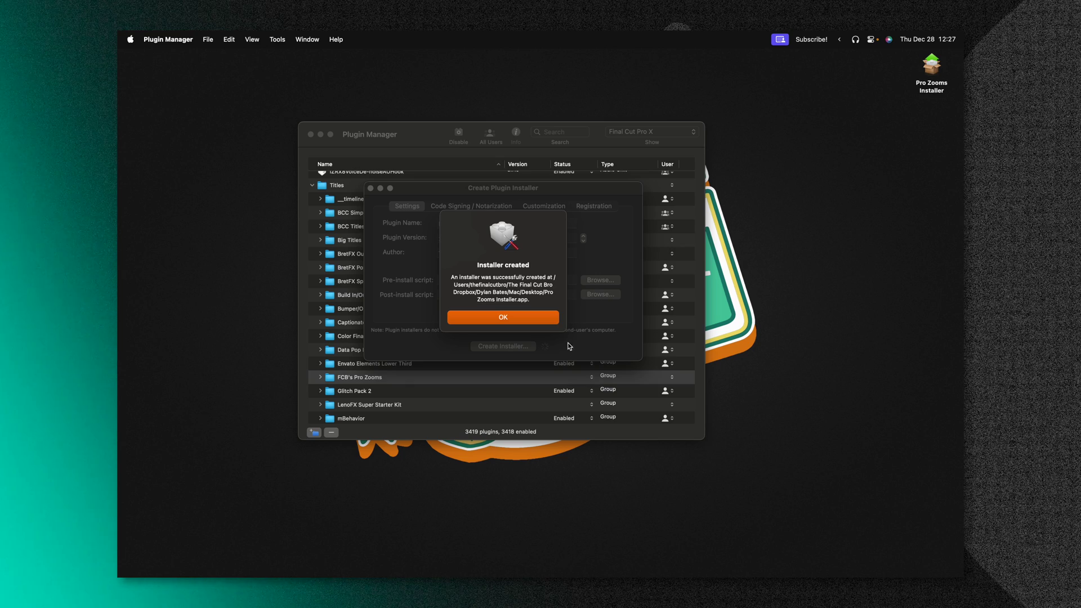
- Dismiss the creation notice, check the installer's Get Info details, then try launching it
click(522, 314)
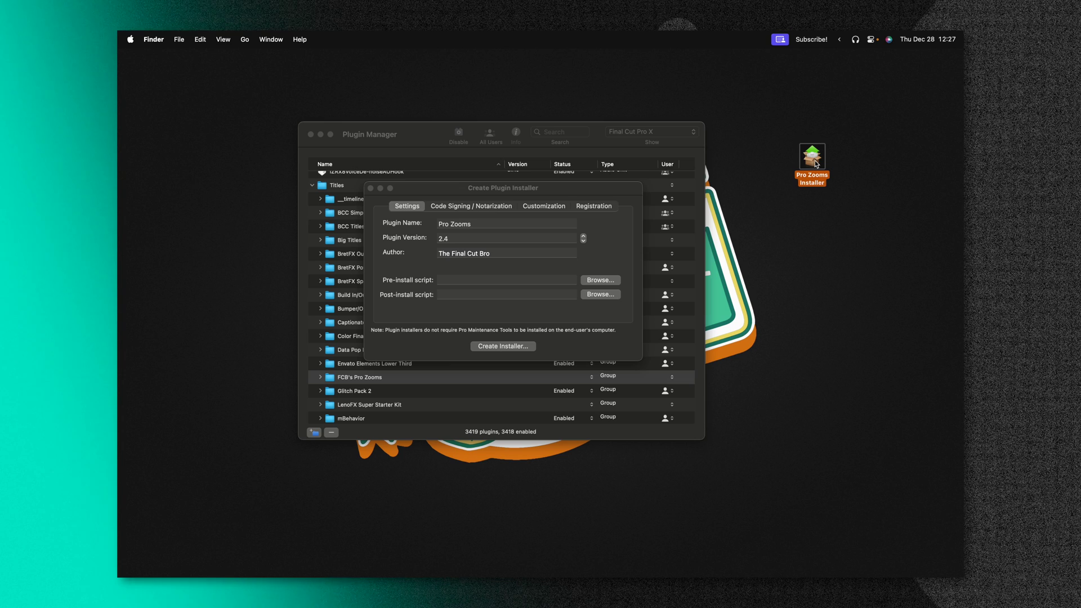
key(super+i)
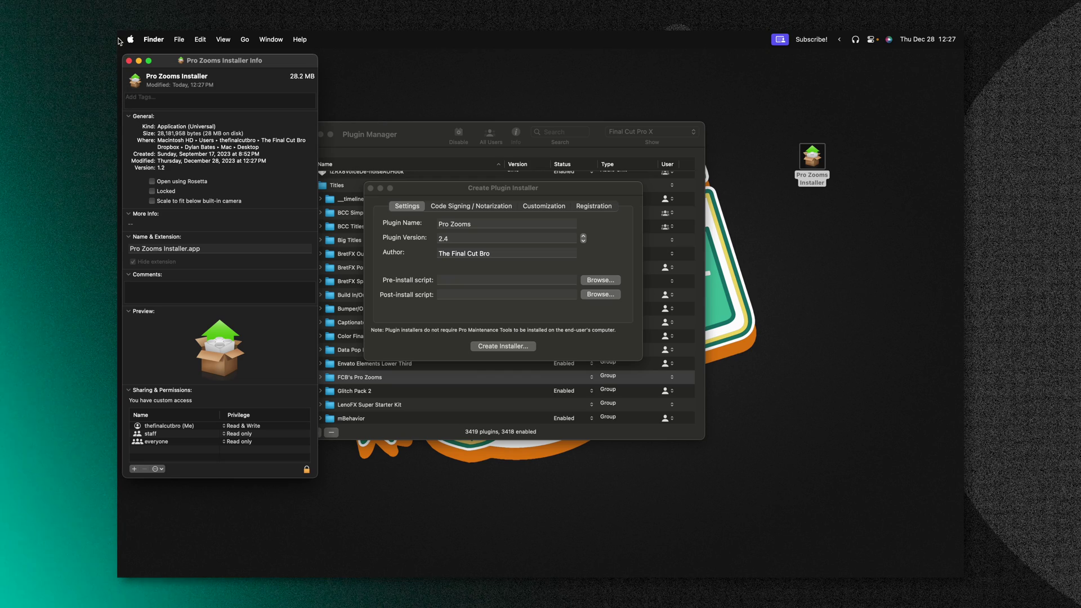
click(129, 60)
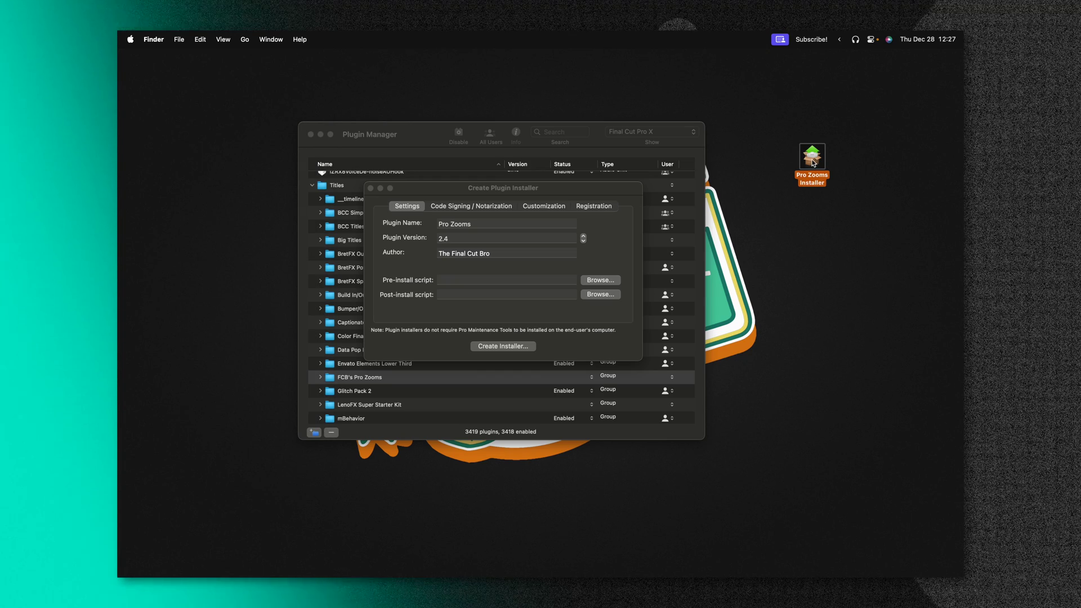
click(473, 207)
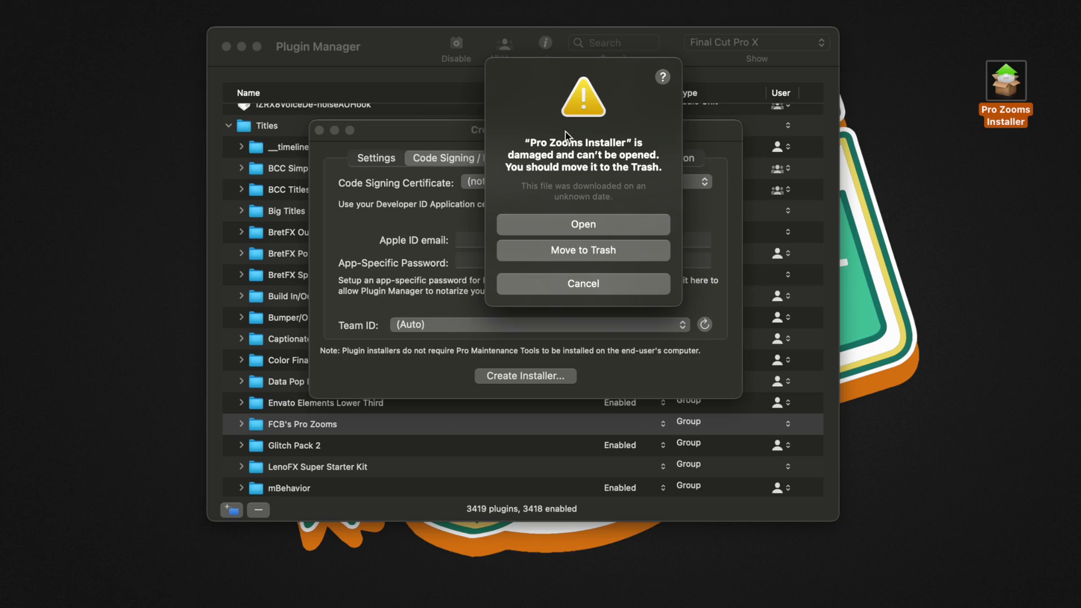
- Open the installer past the 'damaged' warning and install Pro Zooms 2.4
click(597, 223)
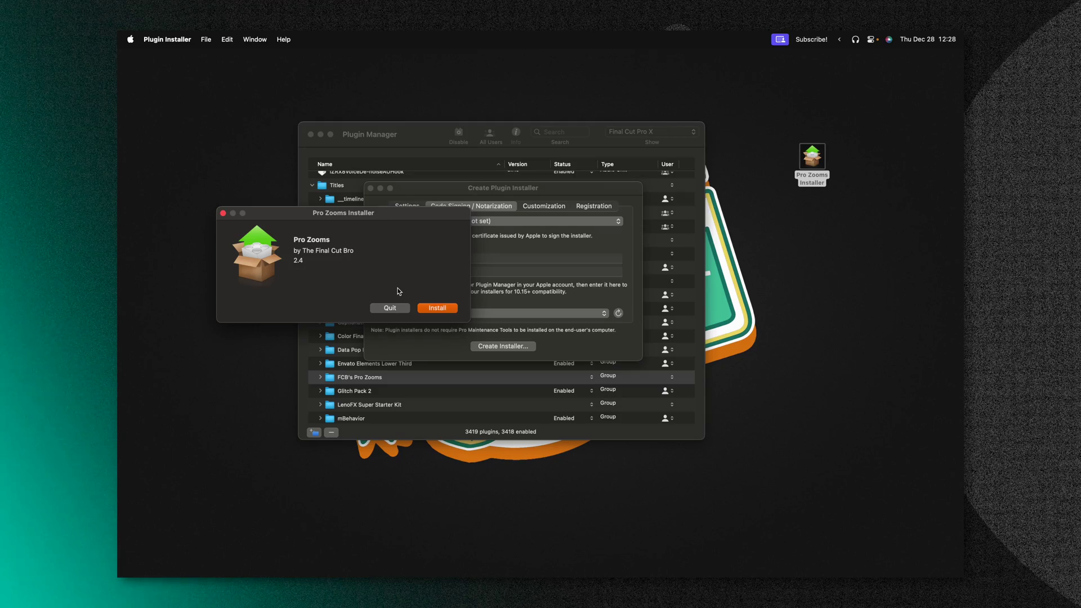
click(440, 311)
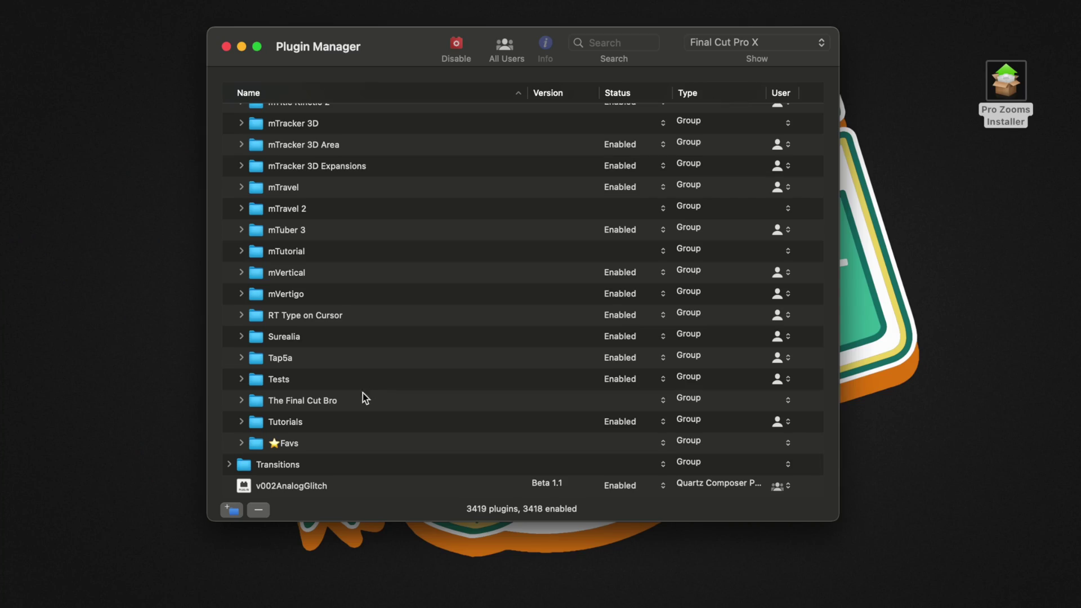
- Build an installer for The Final Cut Bro group with Plugin Name 'The Final Cut Bro'
click(315, 402)
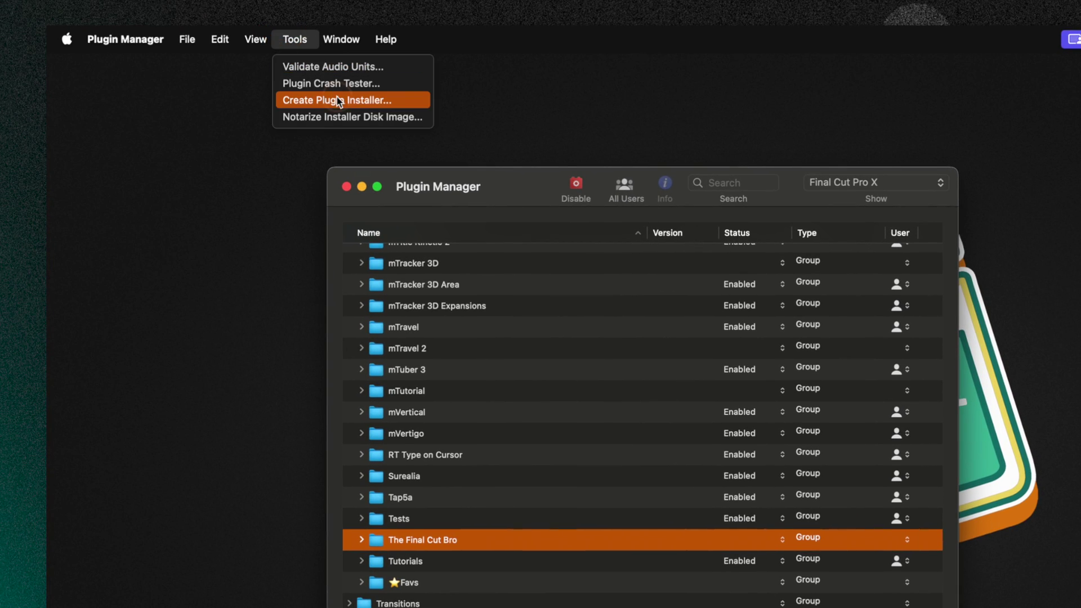
click(336, 100)
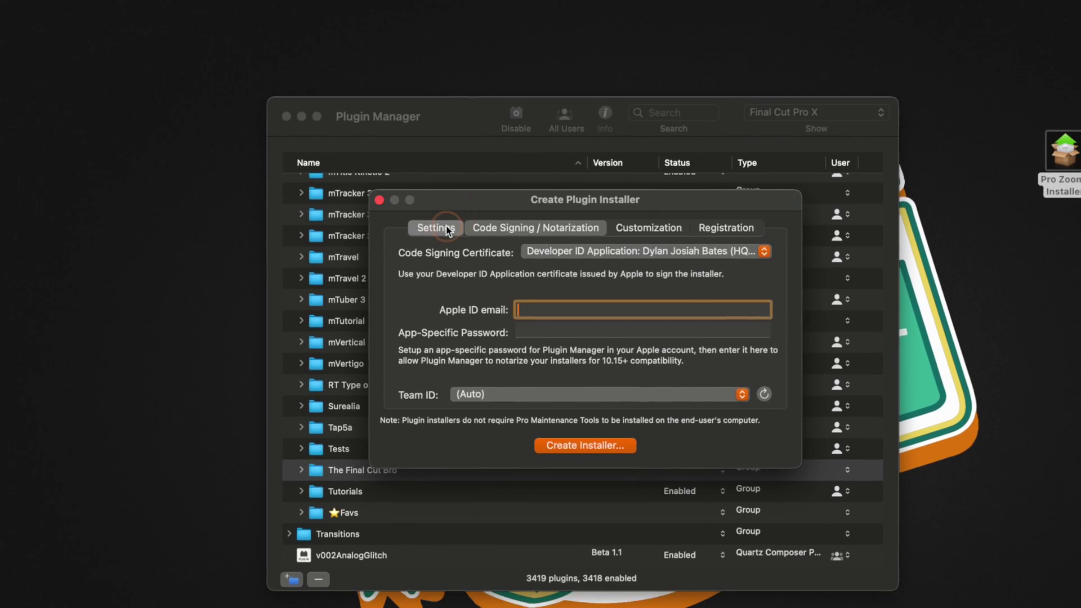
click(495, 297)
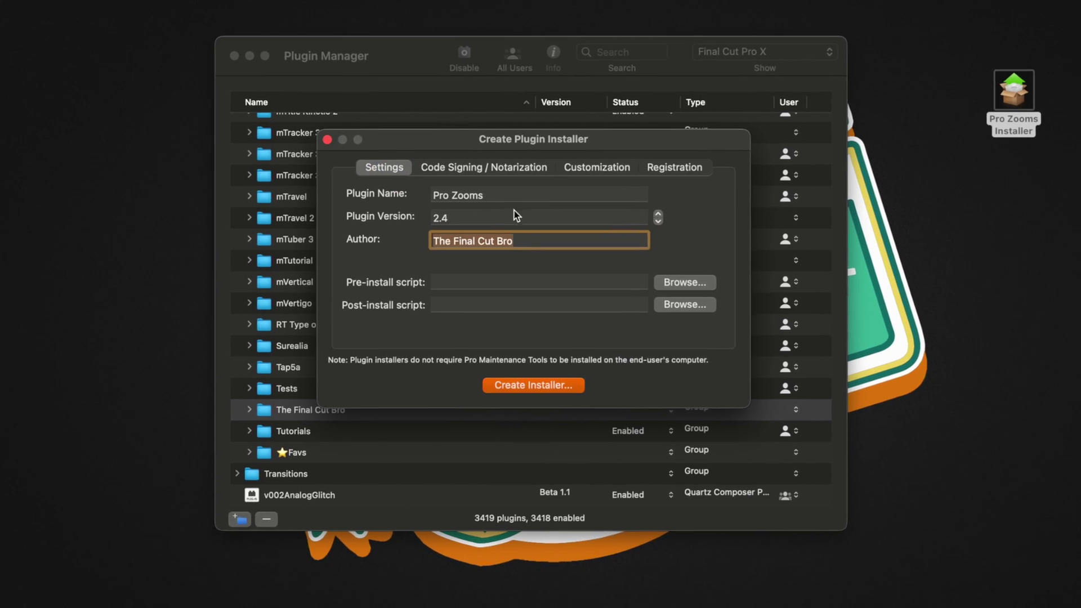
text(The Final Cut Bro)
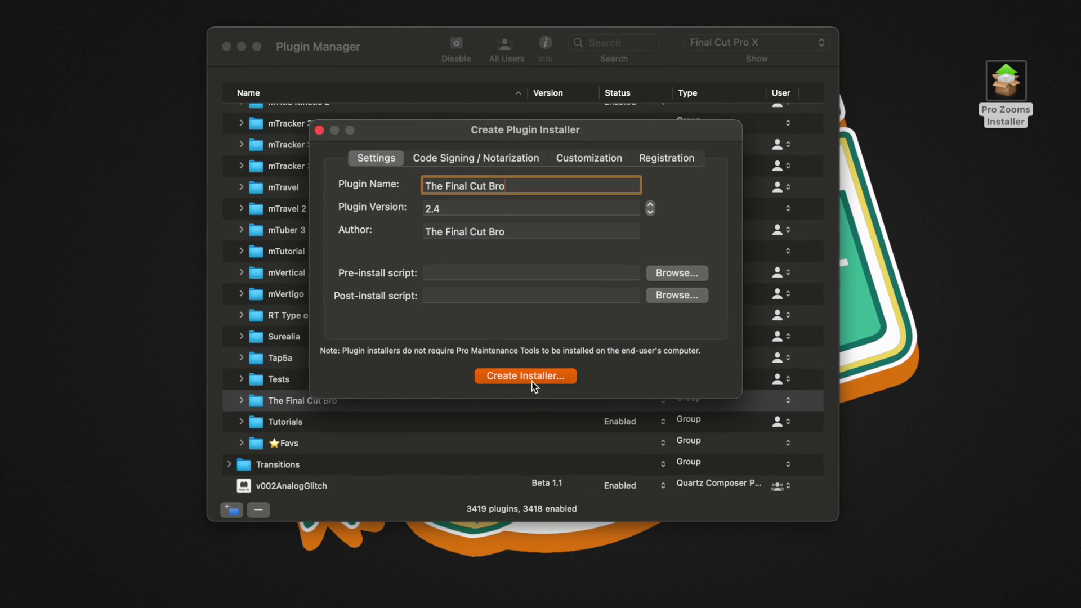
click(530, 376)
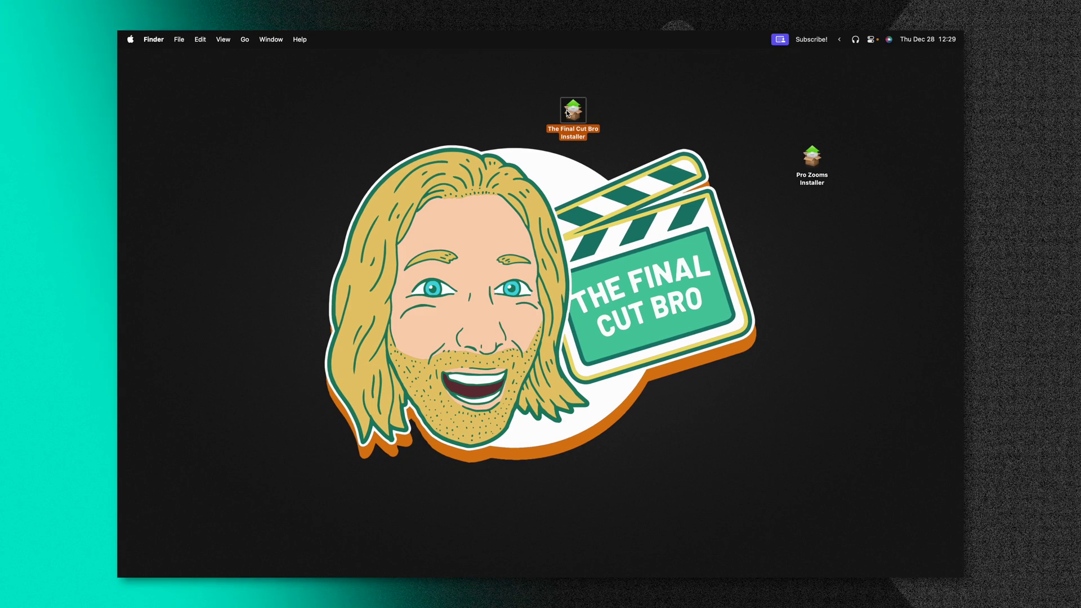